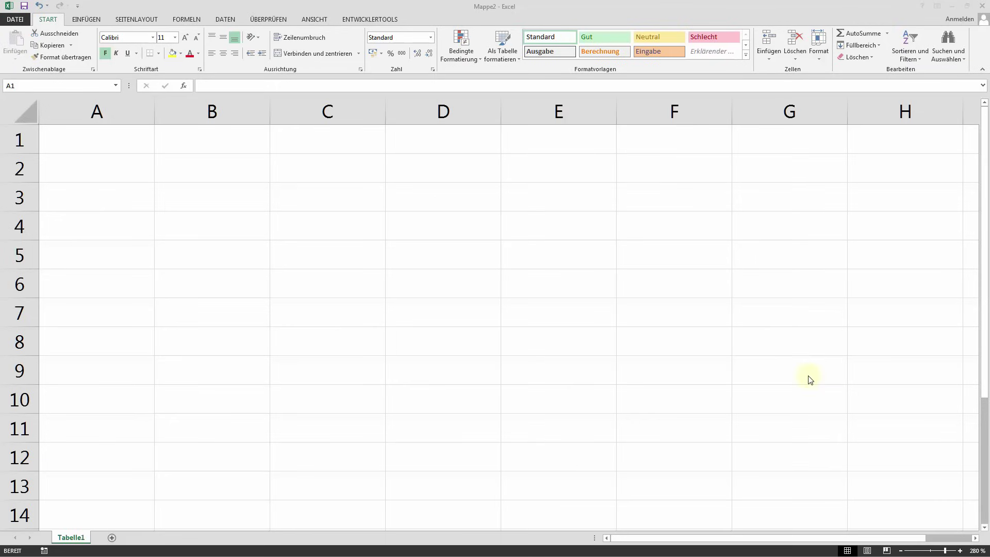
- Undo twice to bring back the Namen and Stunden table with eleven people's hours
{"action": "left_click", "coordinate": [40, 6]}
{"action": "left_click", "coordinate": [40, 7]}
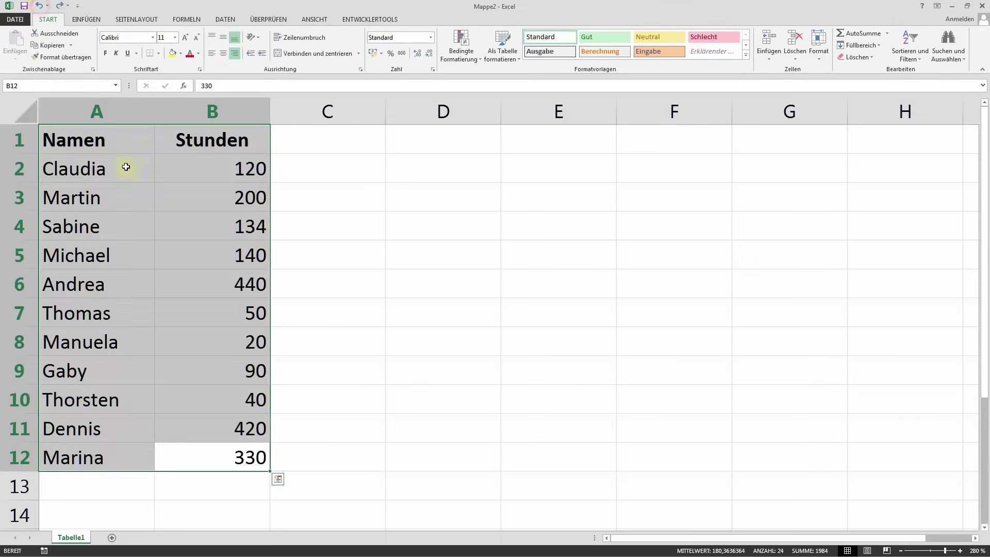
{"action": "left_click", "coordinate": [97, 149]}
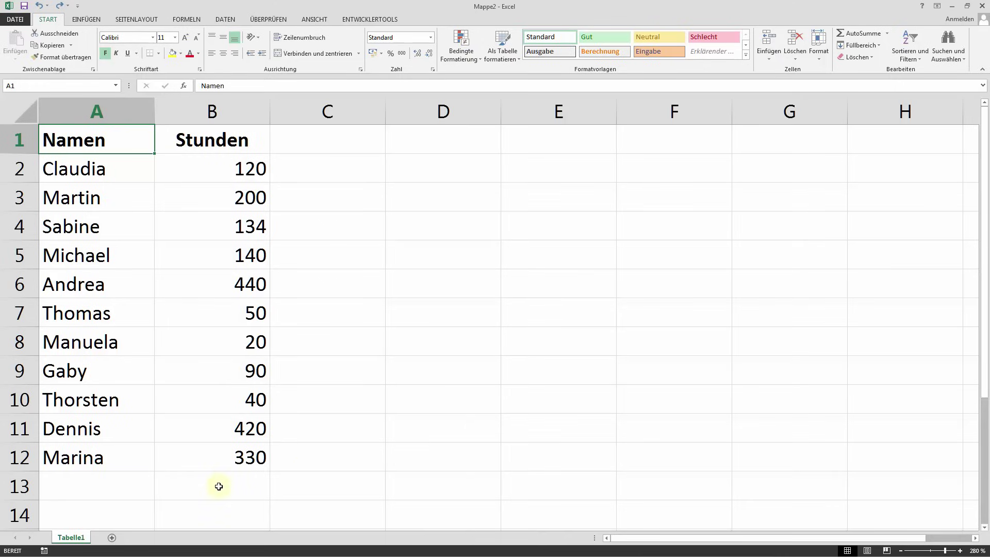
- Enter the label Gesamtstunden in cell A13 below the hours table
{"action": "left_click", "coordinate": [219, 486]}
{"action": "left_click", "coordinate": [120, 487]}
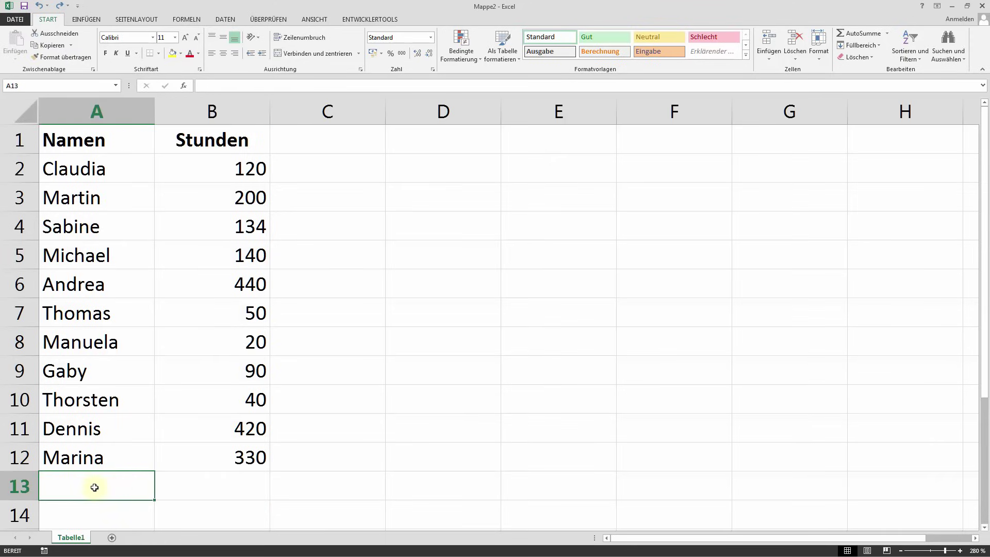
{"action": "type", "text": "Gesamtstunden"}
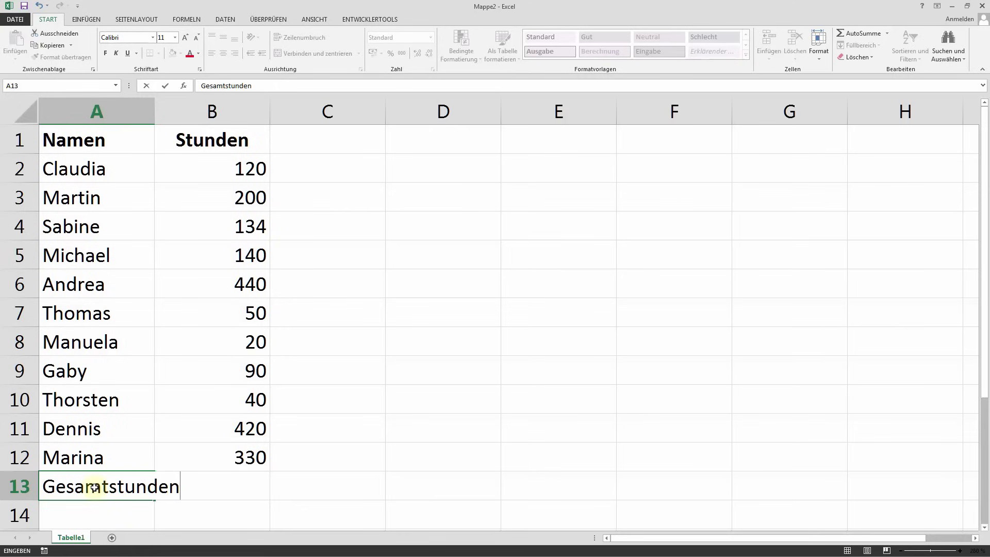
{"action": "key", "text": "Return"}
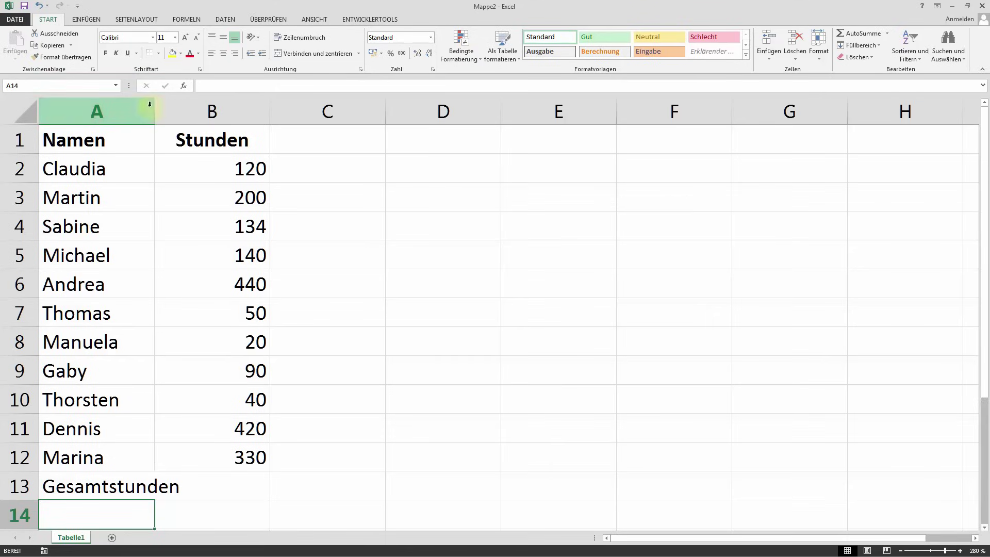
- Autofit column A to the Gesamtstunden label and make the label bold
{"action": "double_click", "coordinate": [154, 107]}
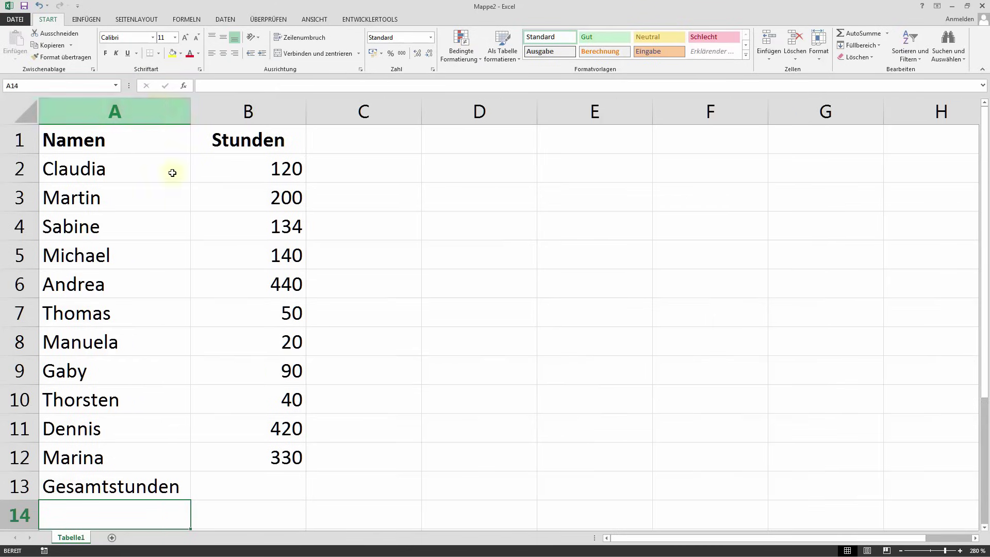
{"action": "left_click", "coordinate": [84, 486]}
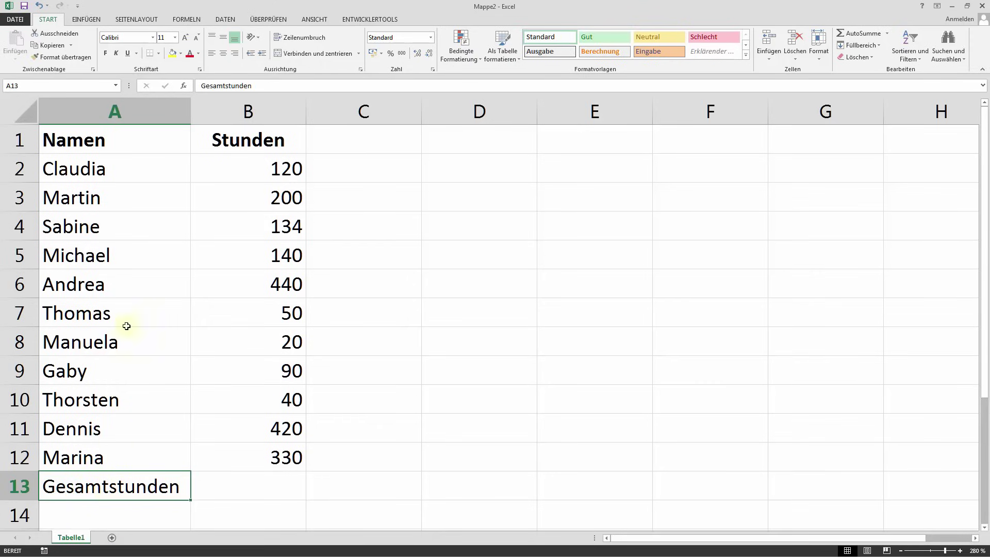
{"action": "left_click", "coordinate": [106, 53]}
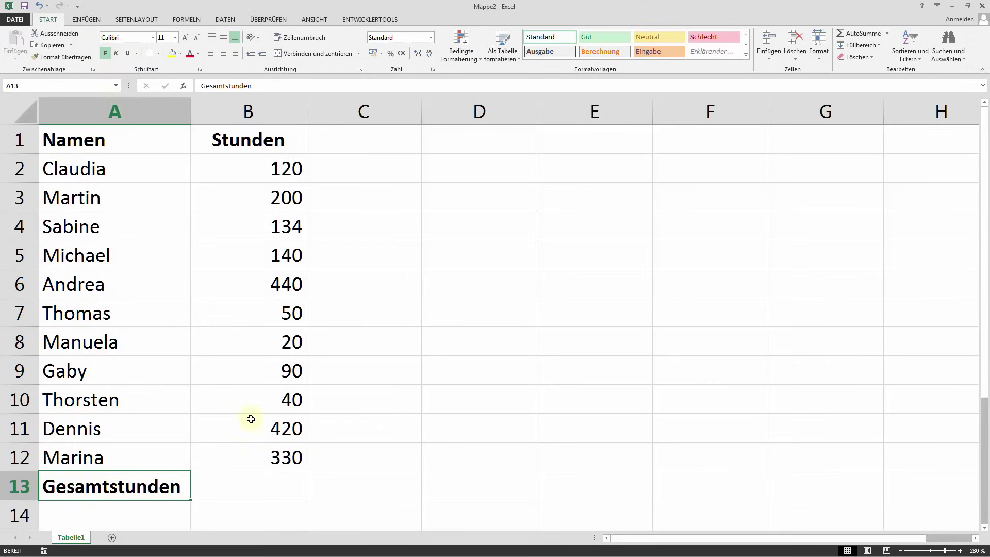
{"action": "left_click", "coordinate": [258, 487]}
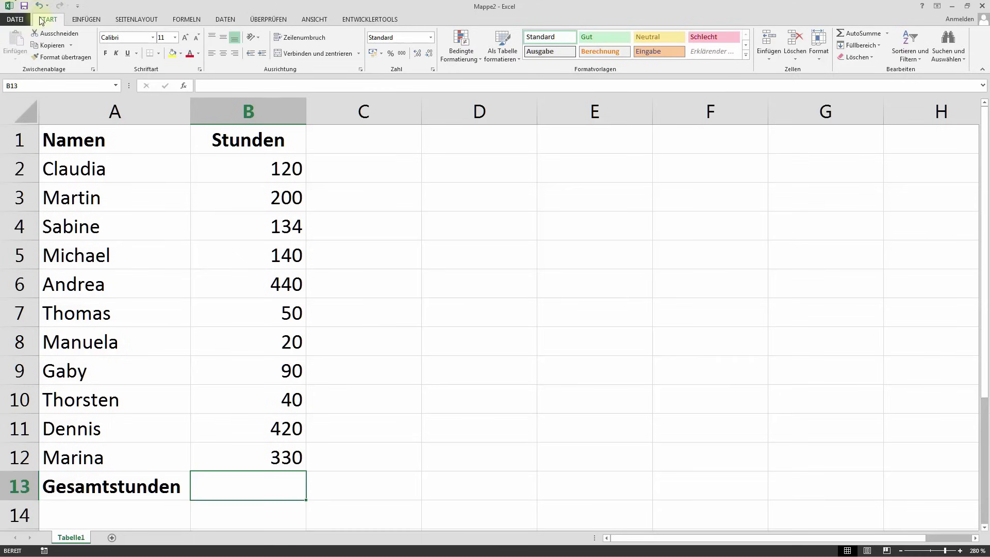
- AutoSum the hours into B13 as =SUMME(B2:B12), showing a bold 1984
{"action": "left_click", "coordinate": [856, 35]}
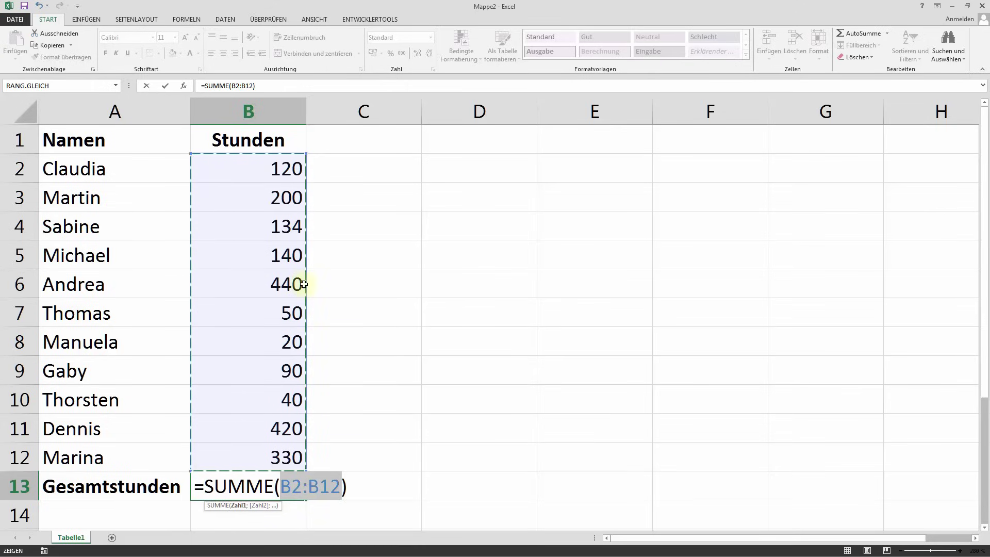
{"action": "key", "text": "Return"}
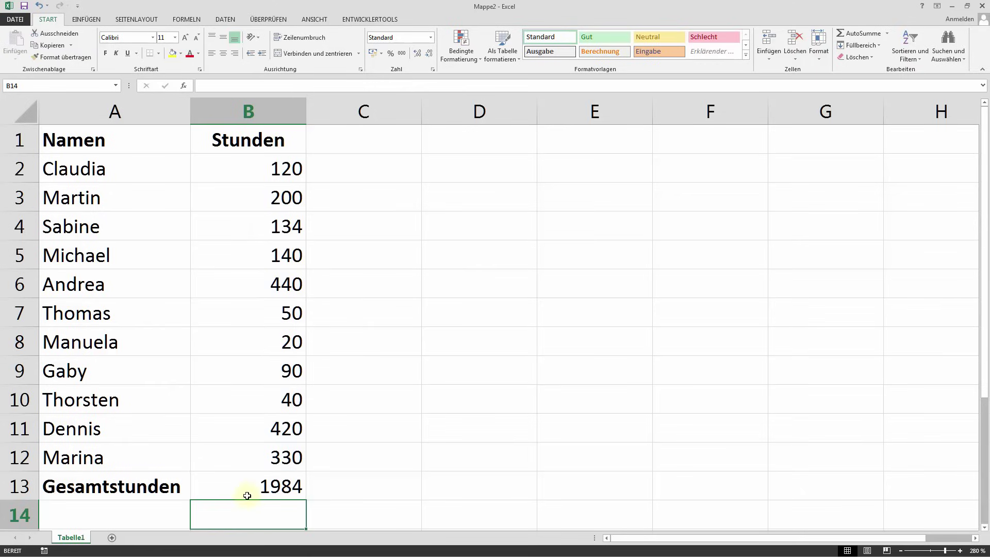
{"action": "left_click", "coordinate": [247, 496]}
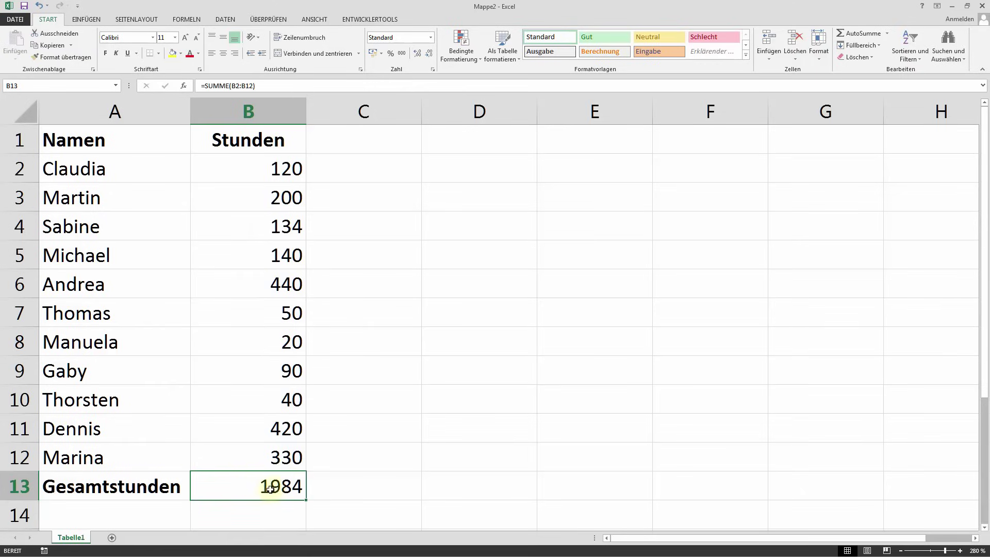
{"action": "left_click", "coordinate": [105, 53]}
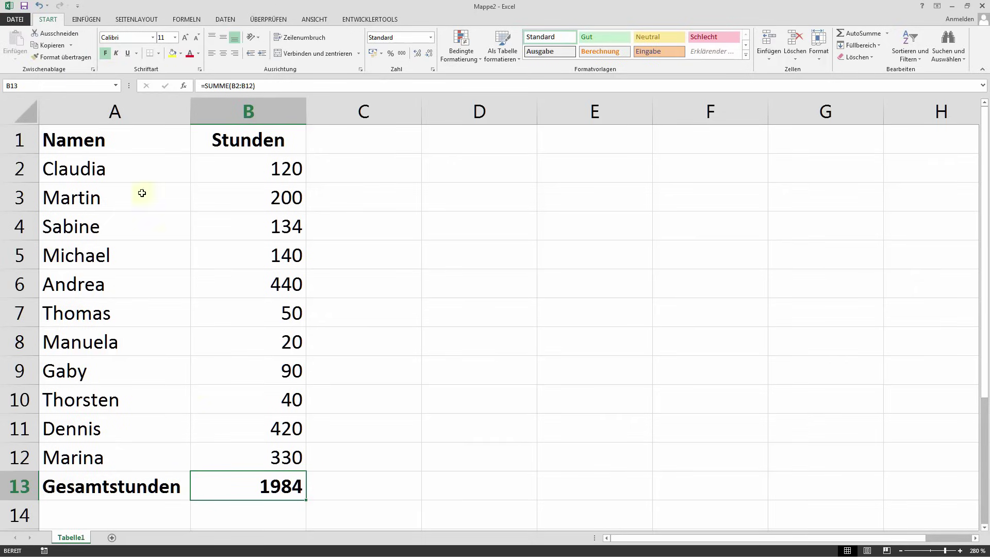
{"action": "left_click", "coordinate": [353, 164]}
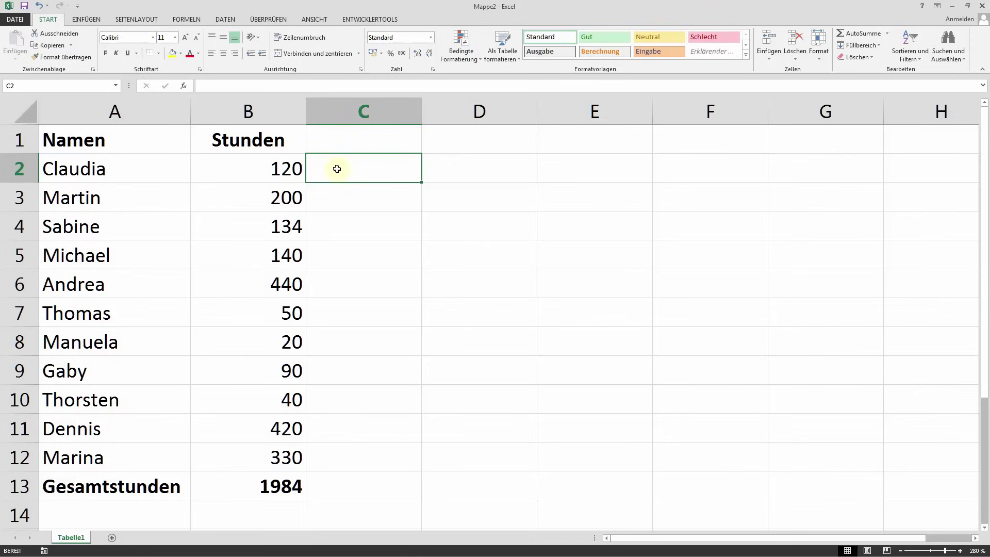
- Add a bold, centred % header in C1 beside Stunden
{"action": "left_click", "coordinate": [343, 141]}
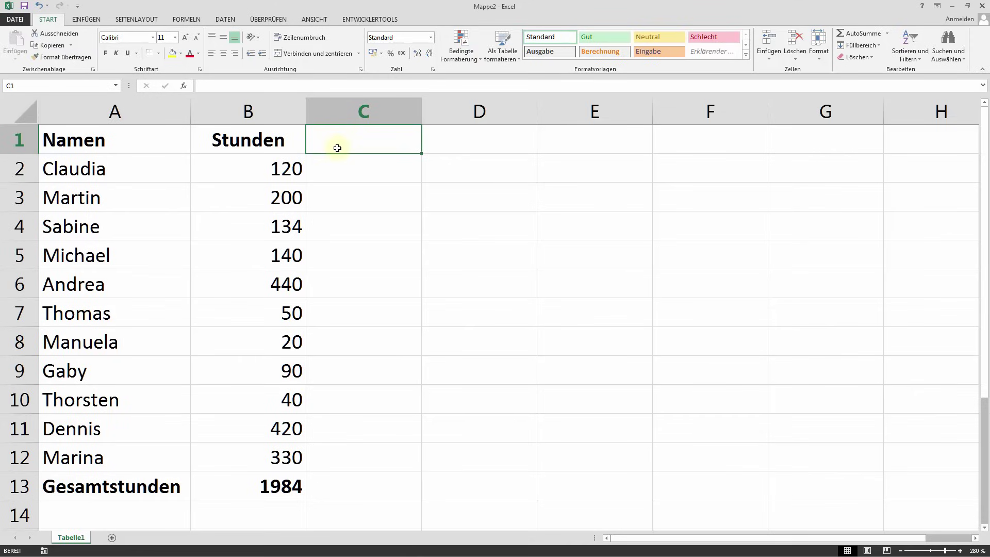
{"action": "type", "text": "%"}
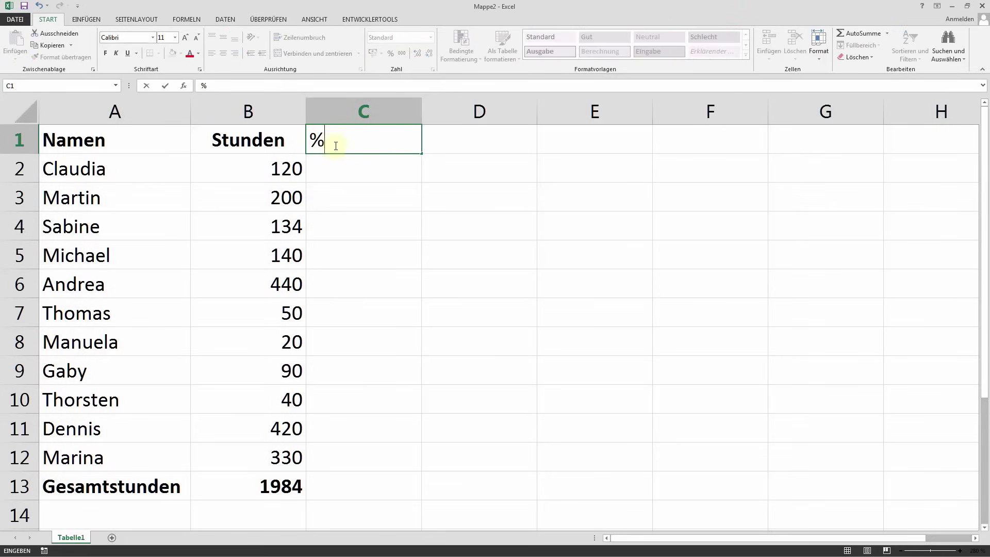
{"action": "key", "text": "Return"}
{"action": "left_click", "coordinate": [335, 145]}
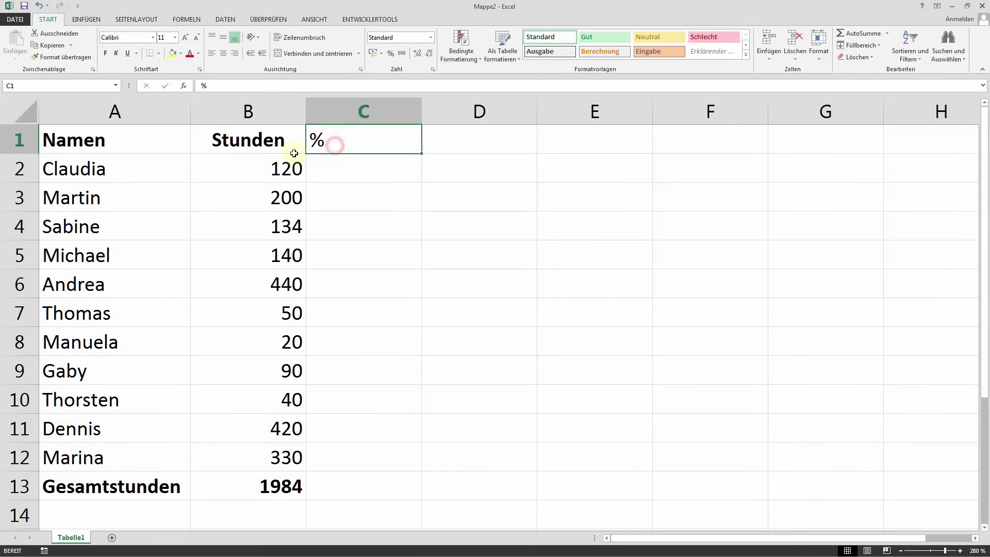
{"action": "left_click", "coordinate": [105, 53]}
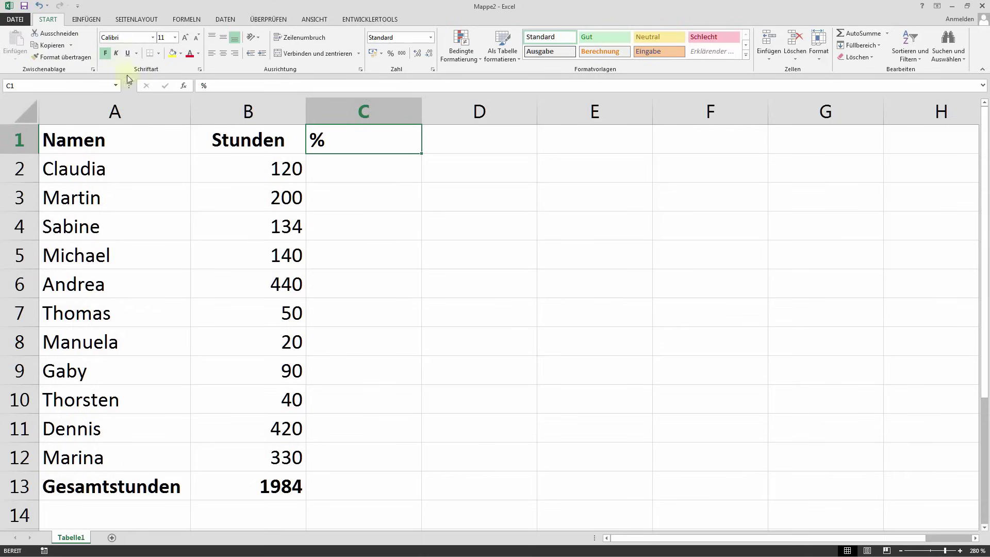
{"action": "left_click", "coordinate": [227, 56]}
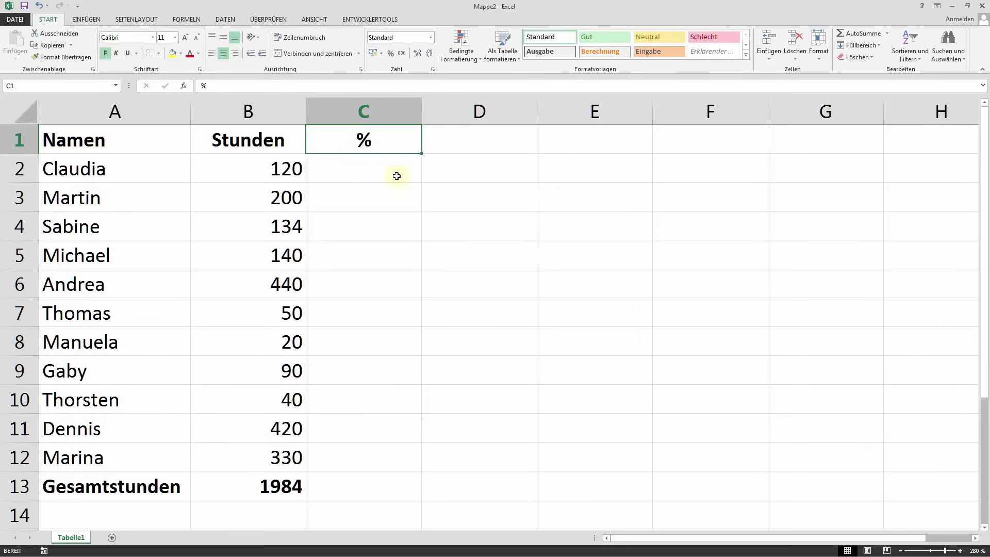
{"action": "left_click", "coordinate": [349, 168]}
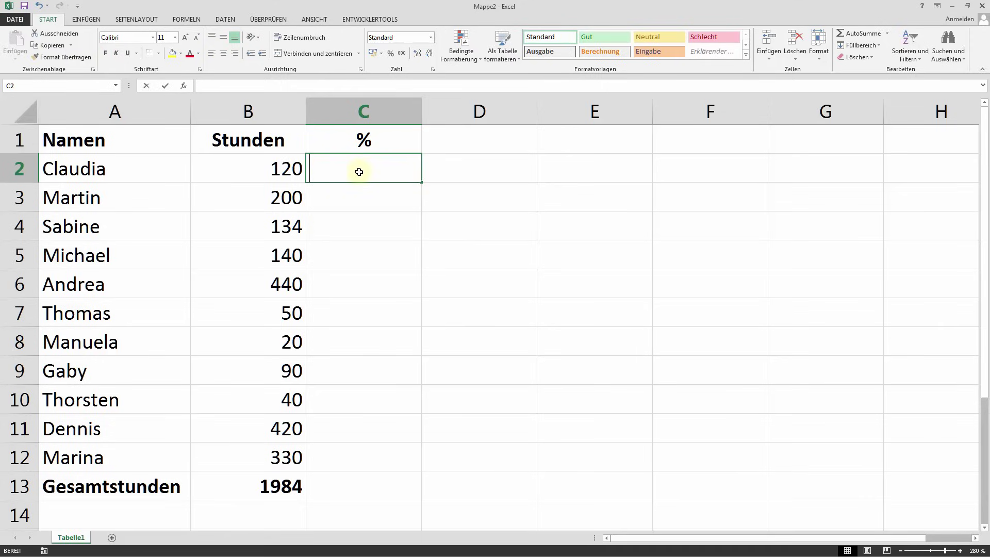
- Enter =B2/$B$13 in C2, giving the first person's share as 0,06048387
{"action": "type", "text": "="}
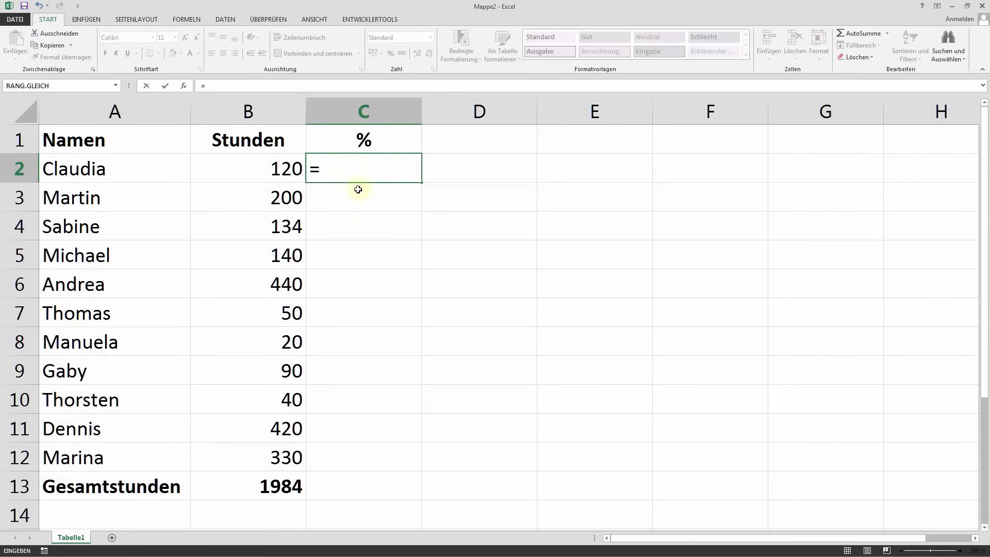
{"action": "left_click", "coordinate": [268, 168]}
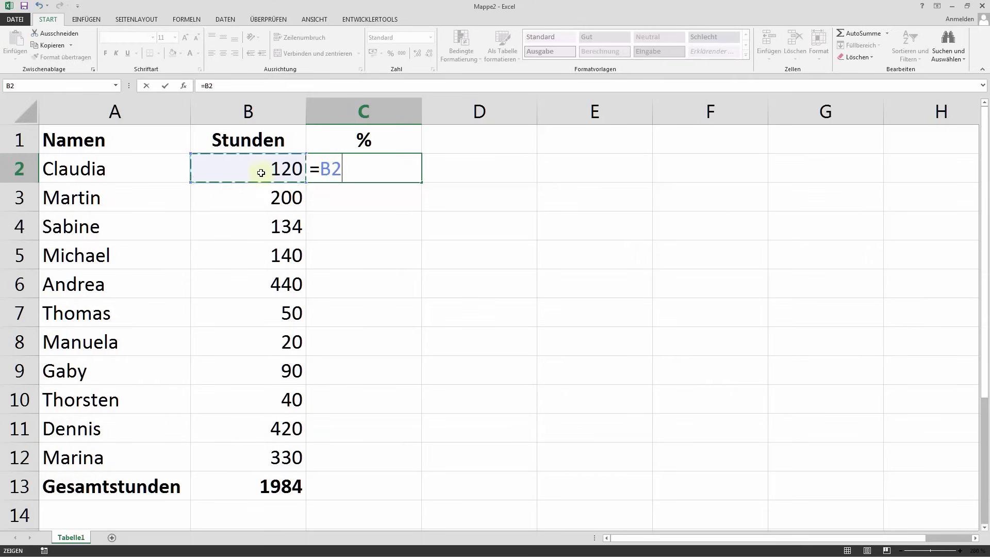
{"action": "type", "text": "/"}
{"action": "left_click", "coordinate": [273, 486]}
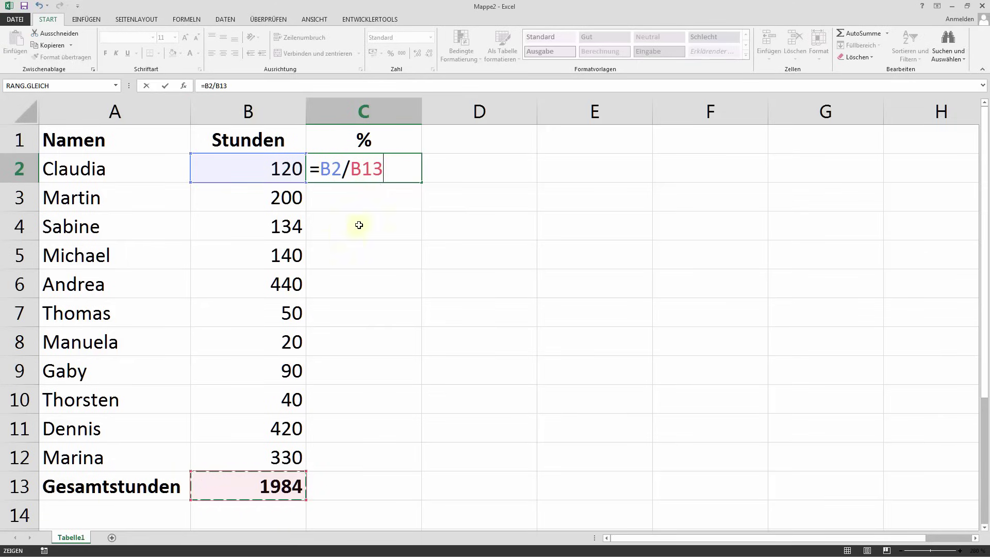
{"action": "left_click_drag", "start_coordinate": [352, 168], "coordinate": [378, 176]}
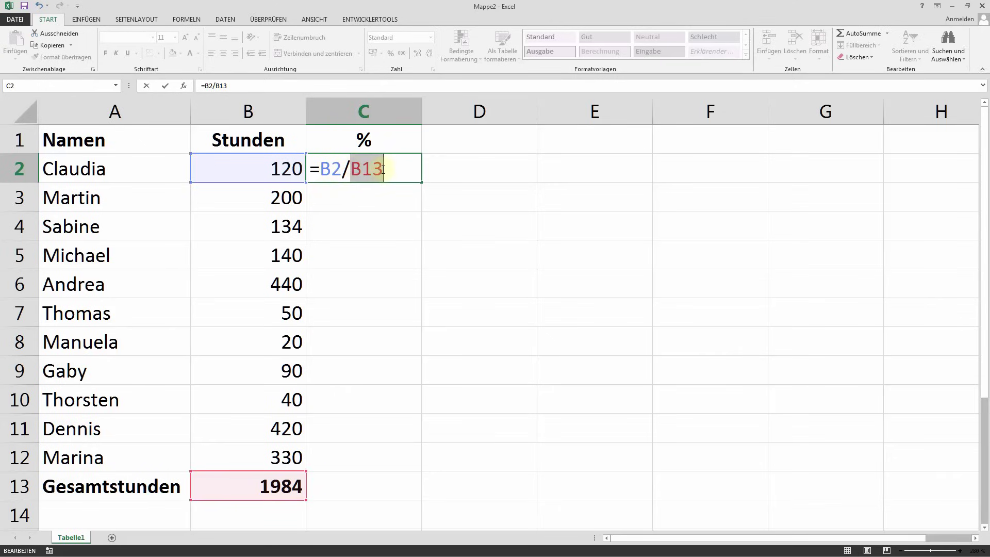
{"action": "key", "text": "F4"}
{"action": "key", "text": "Return"}
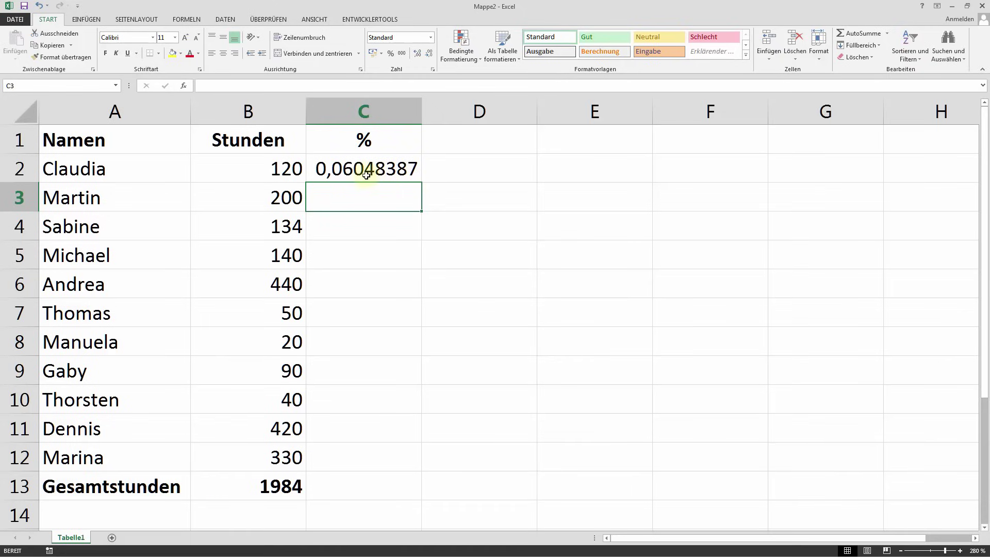
- Apply Percent Style to C2 so the share shows as 6%, leaving the formula unchanged
{"action": "left_click", "coordinate": [363, 174]}
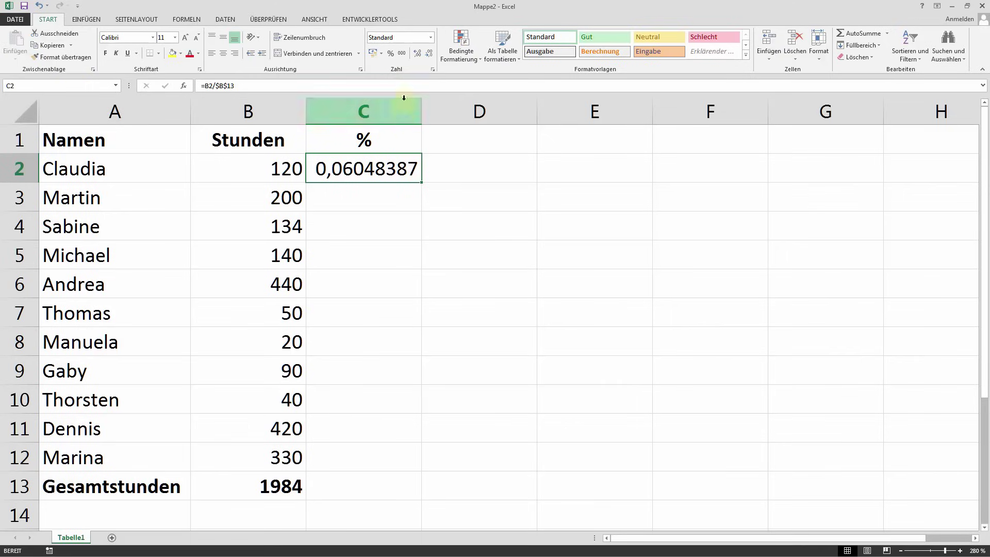
{"action": "left_click", "coordinate": [390, 53]}
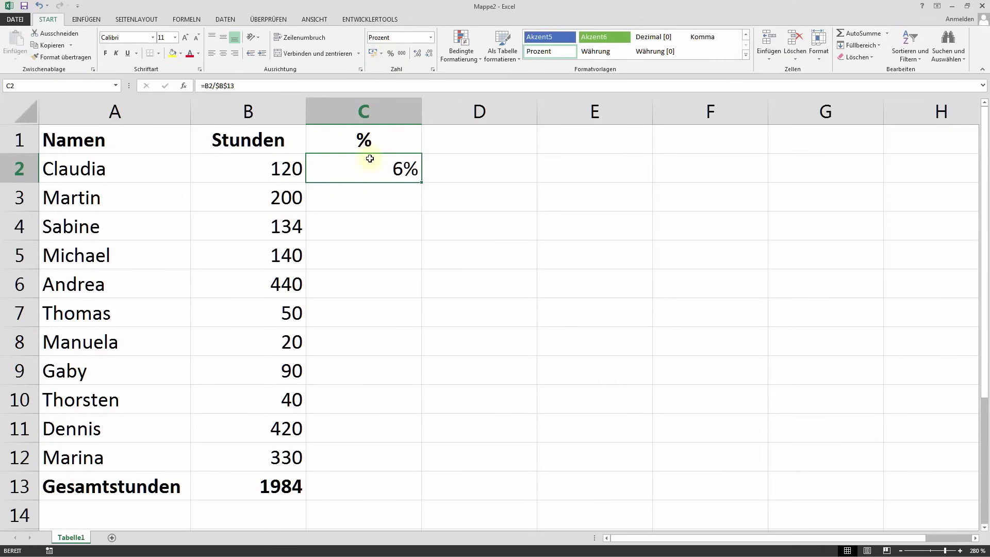
{"action": "double_click", "coordinate": [404, 166]}
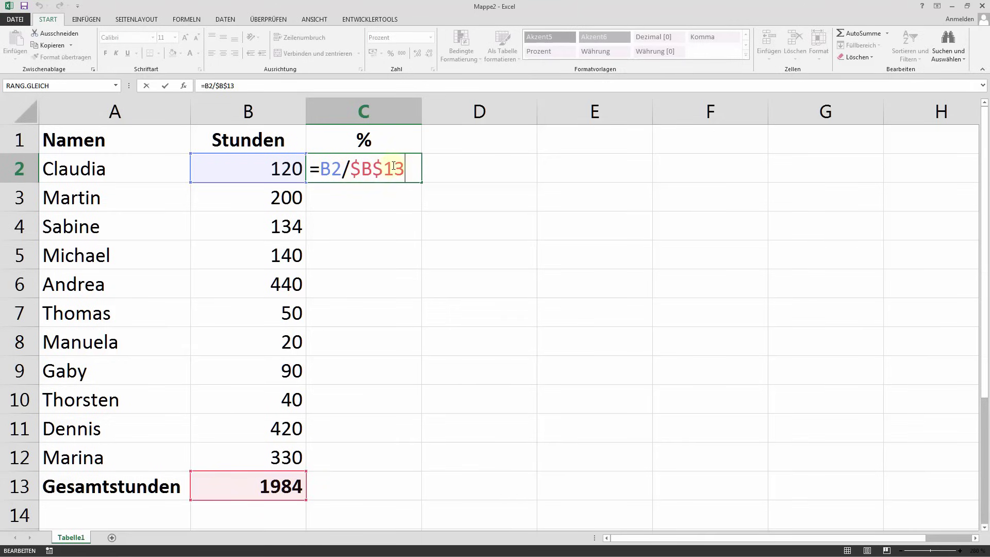
{"action": "key", "text": "Return"}
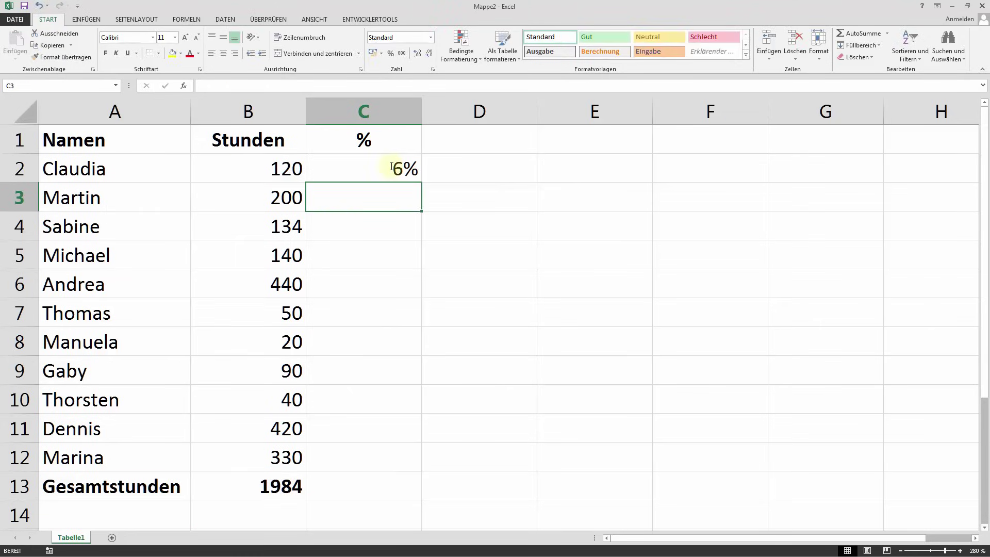
{"action": "left_click", "coordinate": [392, 168]}
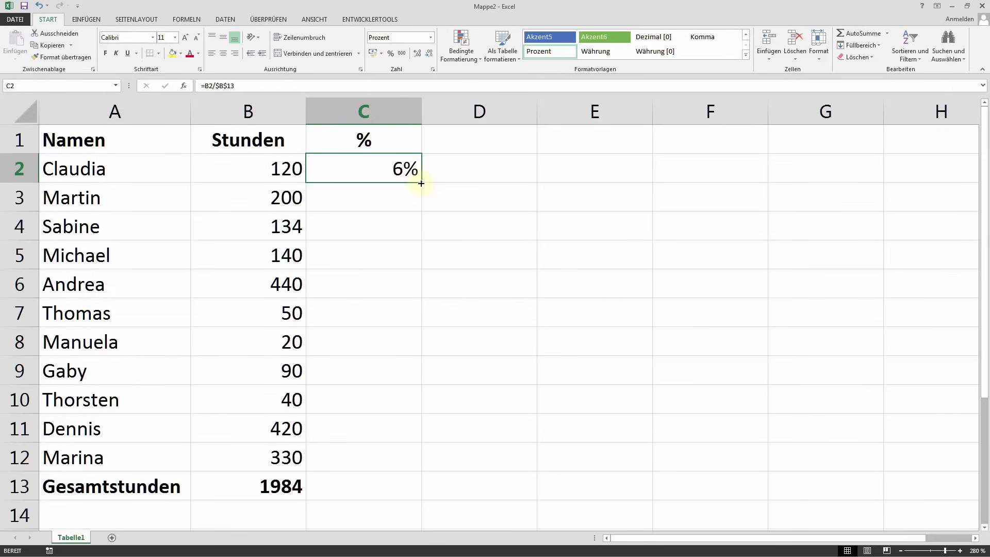
- Fill the =B2/$B$13 share formula down to C12 and verify it in C10
{"action": "left_click_drag", "start_coordinate": [421, 183], "coordinate": [421, 468]}
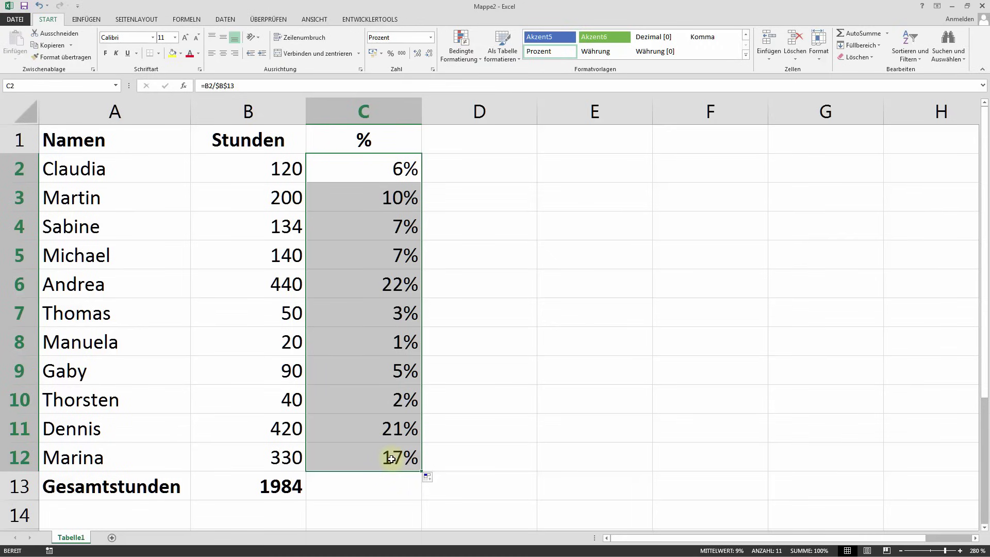
{"action": "double_click", "coordinate": [403, 401]}
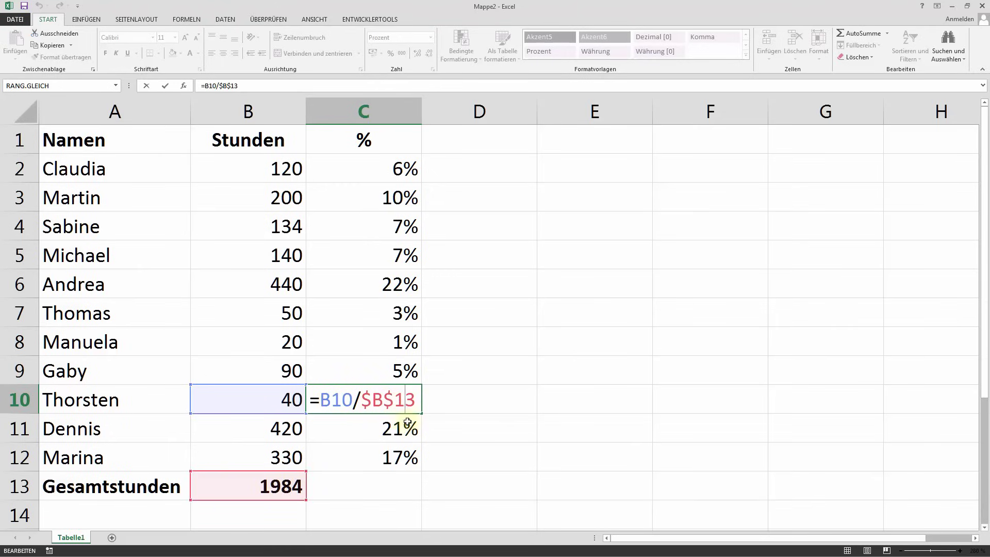
{"action": "key", "text": "ctrl+Return"}
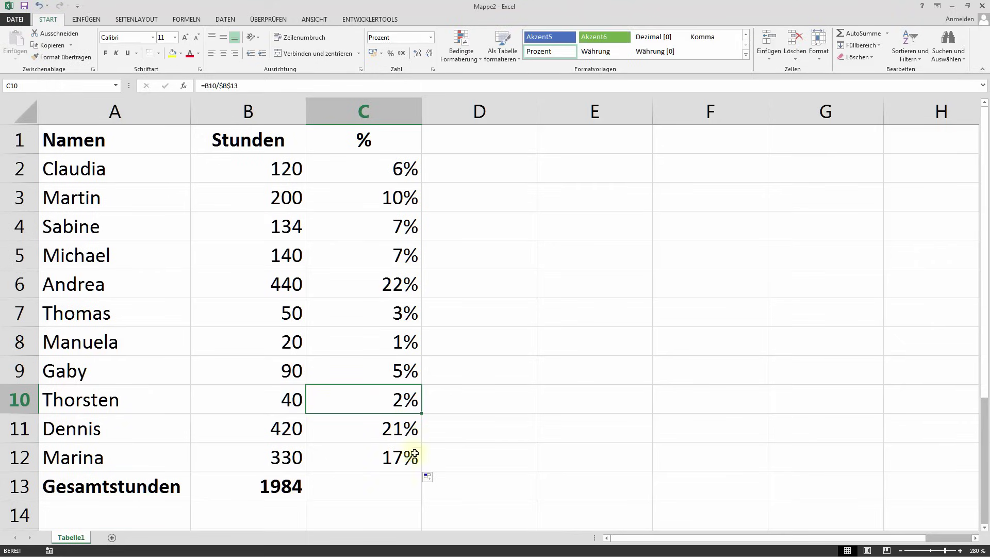
{"action": "left_click", "coordinate": [383, 480]}
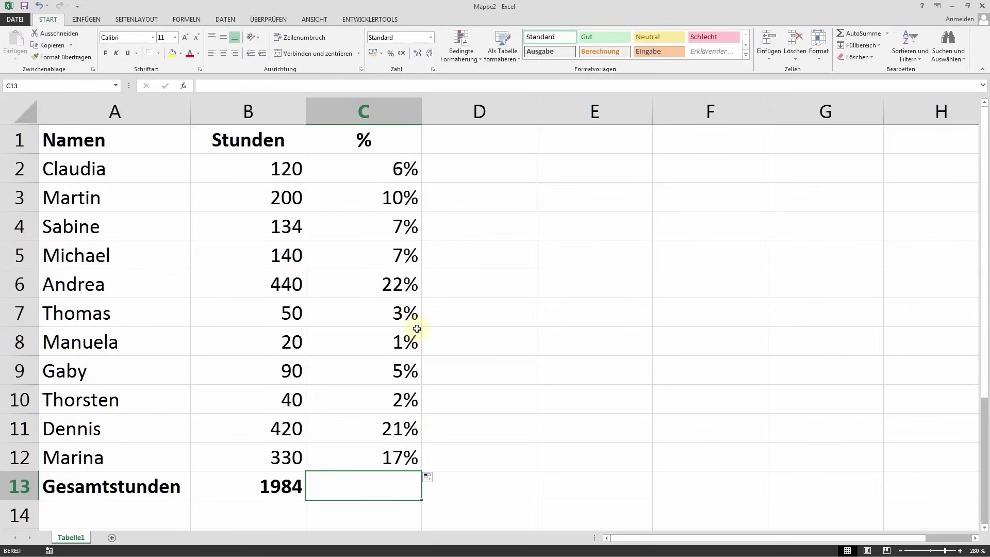
- Total the shares in C13 with =SUMME(C2:C12), showing 100%
{"action": "type", "text": "=su"}
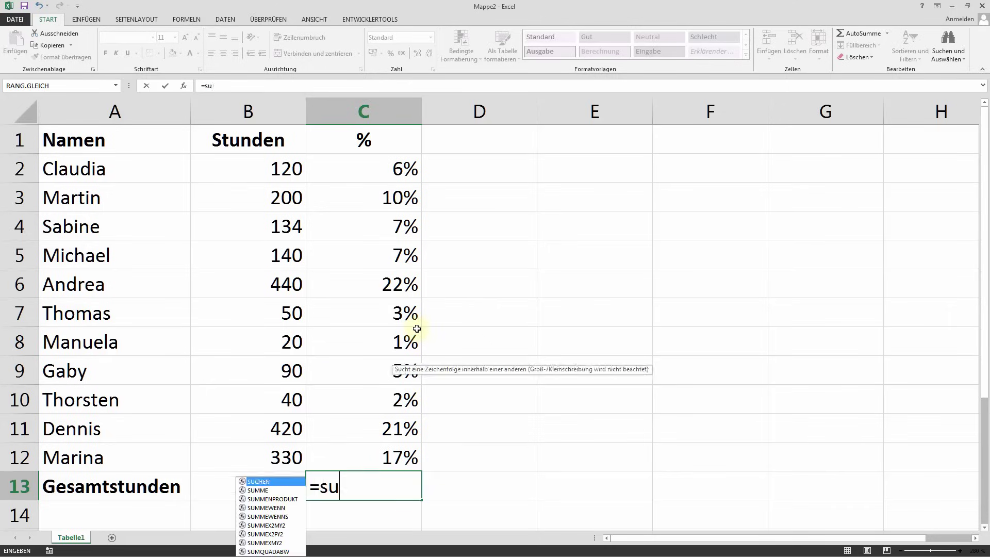
{"action": "type", "text": "mme("}
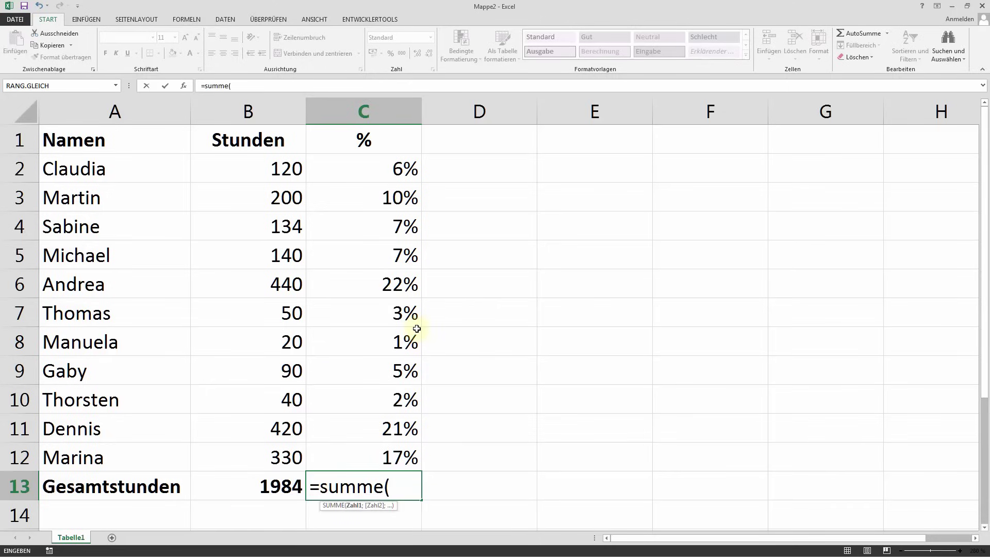
{"action": "left_click_drag", "start_coordinate": [384, 459], "coordinate": [391, 175]}
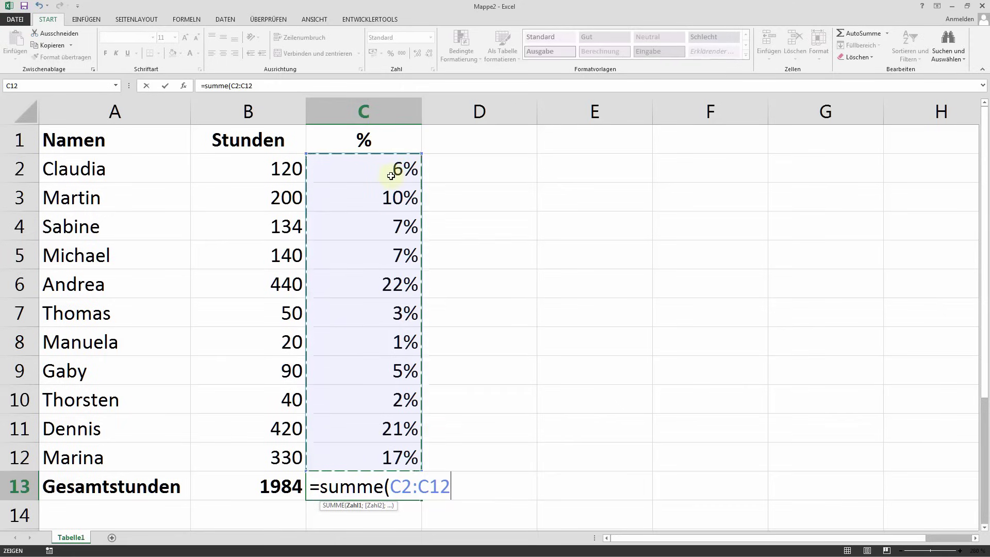
{"action": "type", "text": ")"}
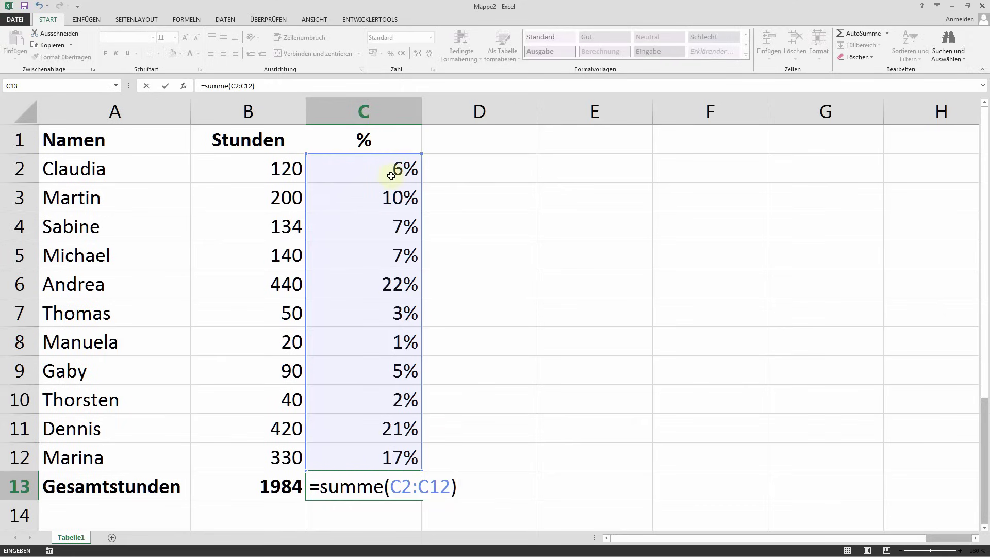
{"action": "key", "text": "Return"}
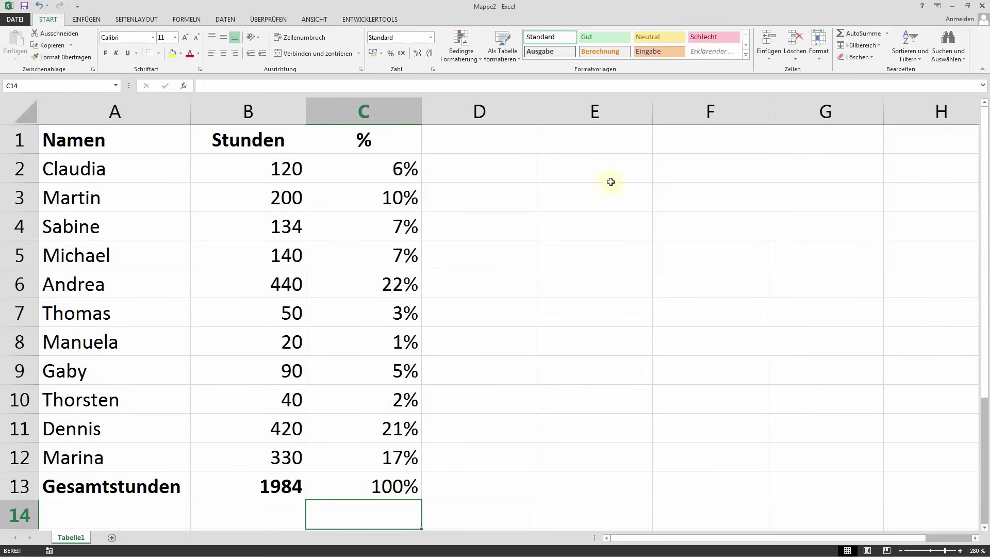
- Enter the 10000 budget in E1 and give E1 and D2:D13 the euro accounting format
{"action": "left_click", "coordinate": [613, 143]}
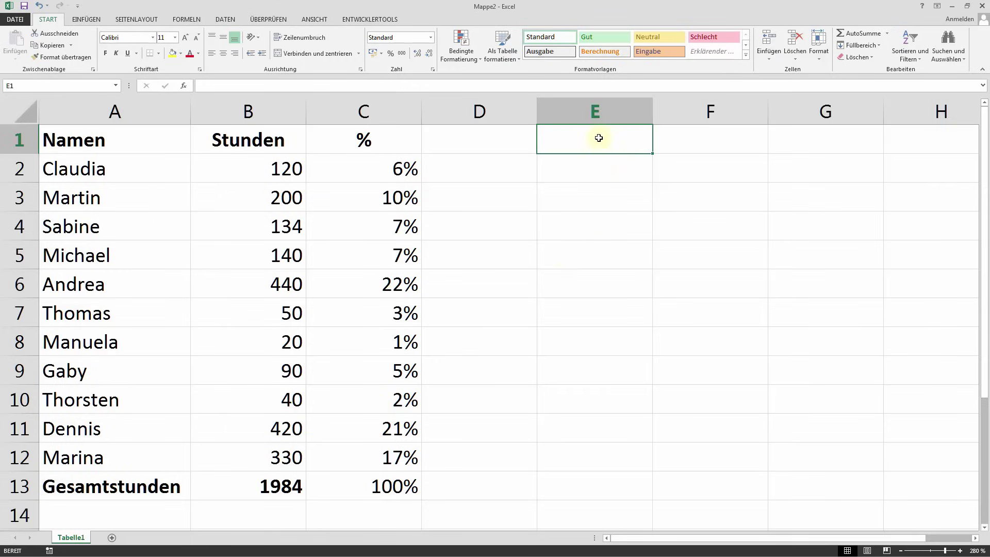
{"action": "type", "text": "10000"}
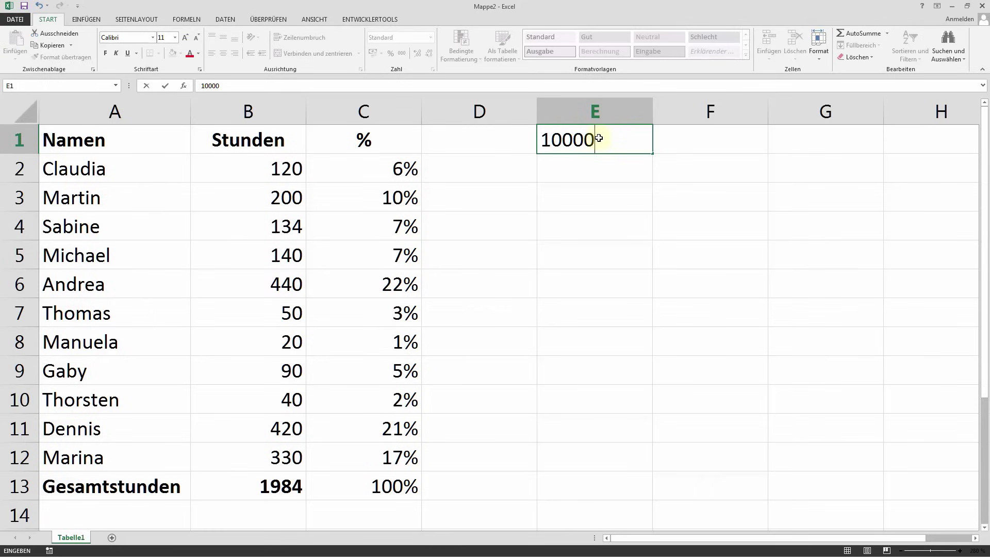
{"action": "key", "text": "Return"}
{"action": "left_click", "coordinate": [599, 138]}
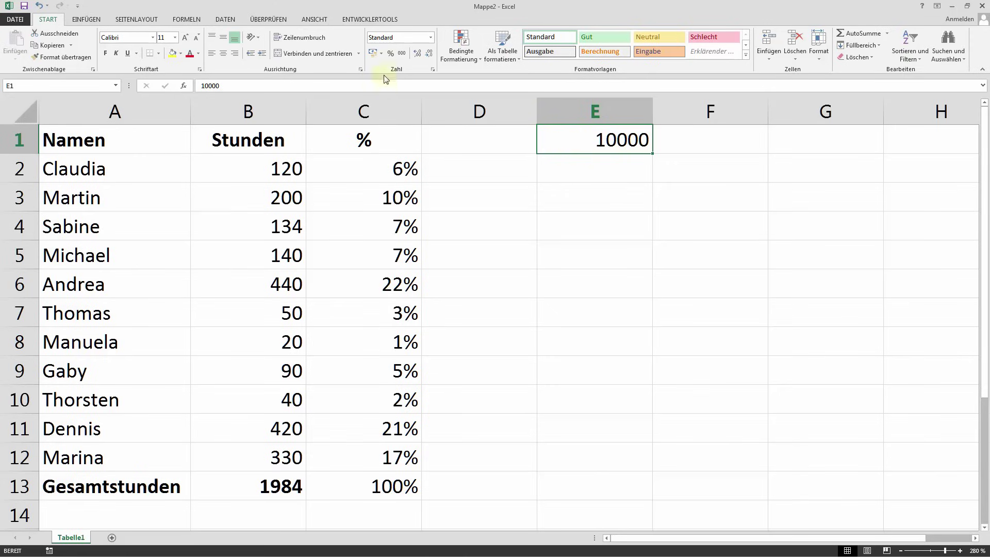
{"action": "left_click", "coordinate": [372, 53]}
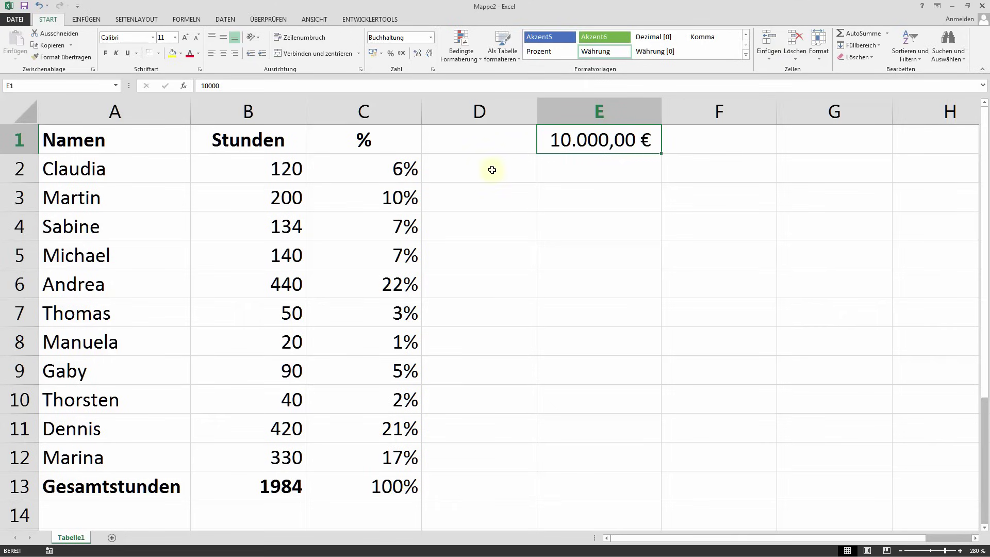
{"action": "mouse_move", "coordinate": [492, 169]}
{"action": "left_mouse_down"}
{"action": "mouse_move", "coordinate": [523, 435]}
{"action": "mouse_move", "coordinate": [508, 483]}
{"action": "left_mouse_up"}
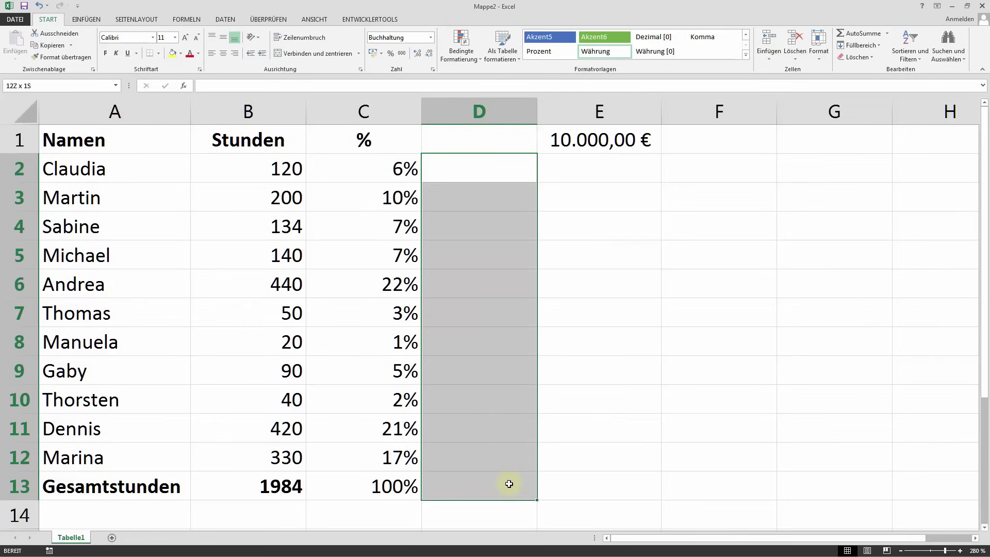
{"action": "left_click", "coordinate": [374, 53]}
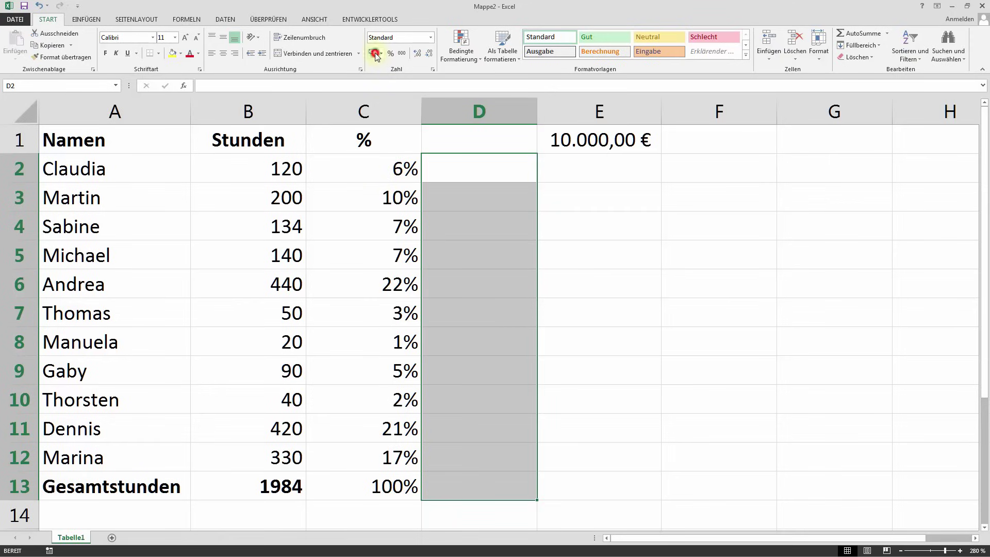
{"action": "left_click", "coordinate": [466, 163]}
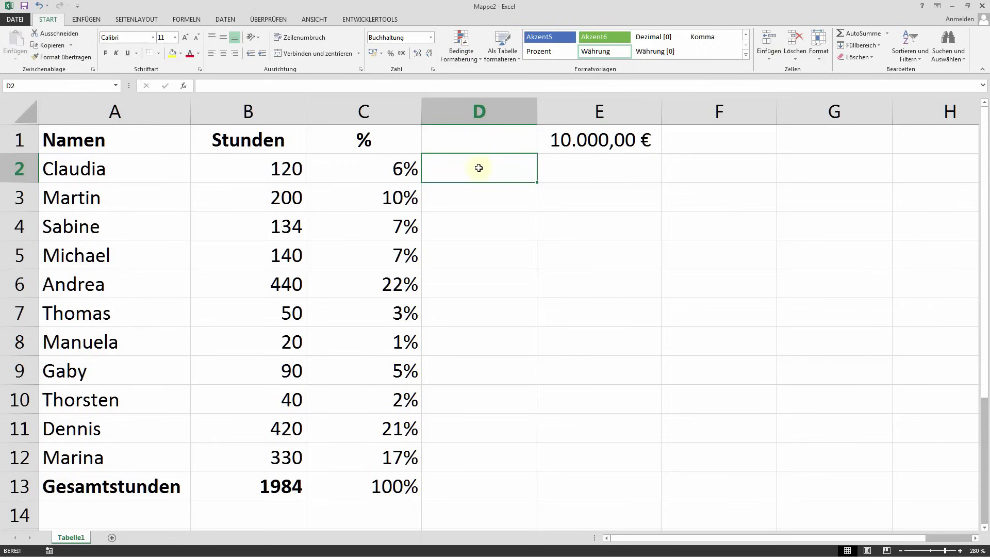
- Enter =$E$1*C2 in D2, giving the first person's budget portion of 604,84 €
{"action": "type", "text": "="}
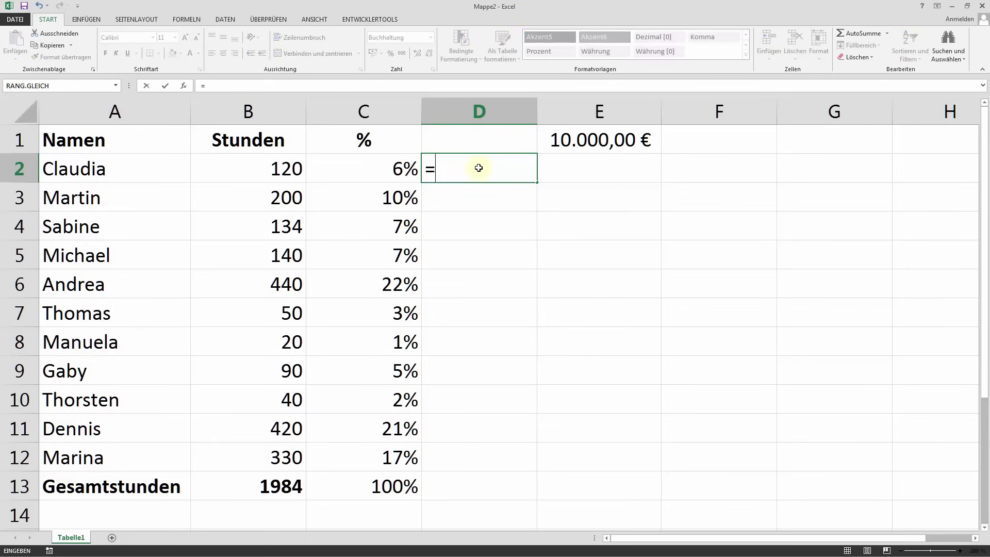
{"action": "left_click", "coordinate": [590, 139]}
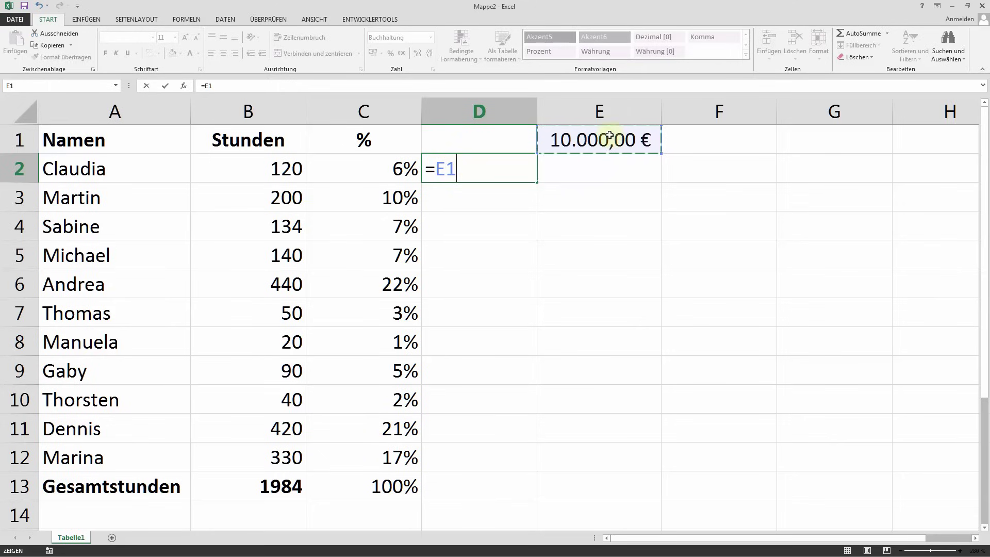
{"action": "key", "text": "F4"}
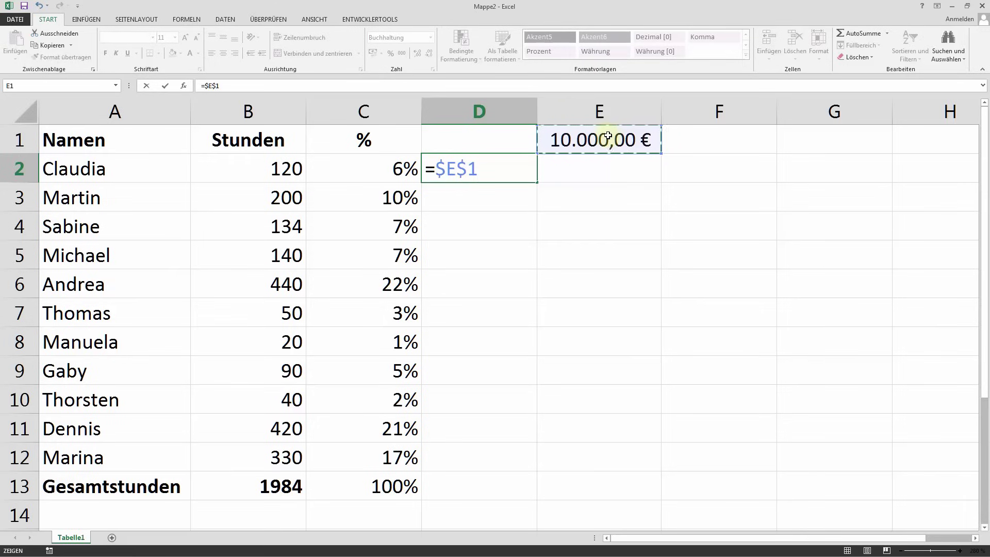
{"action": "type", "text": "*"}
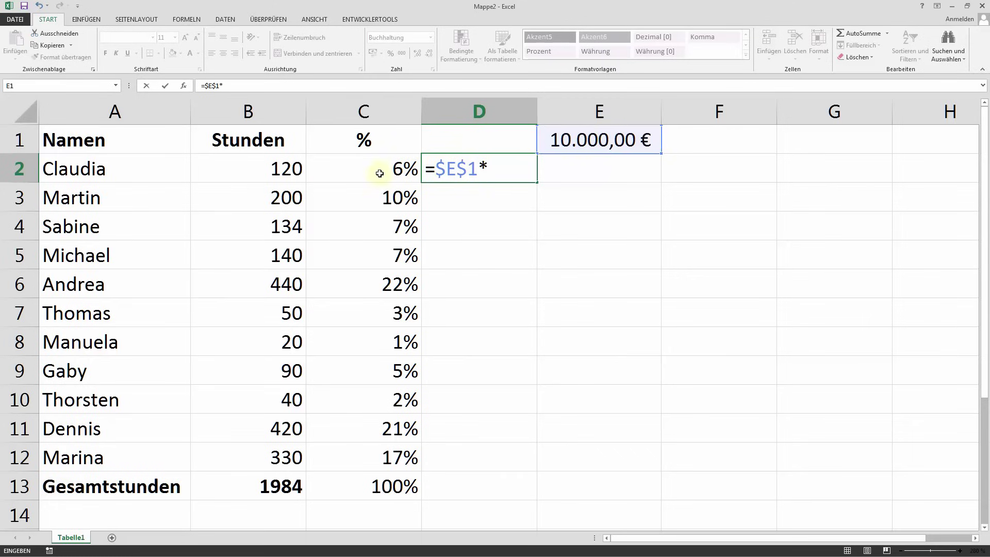
{"action": "left_click", "coordinate": [380, 171]}
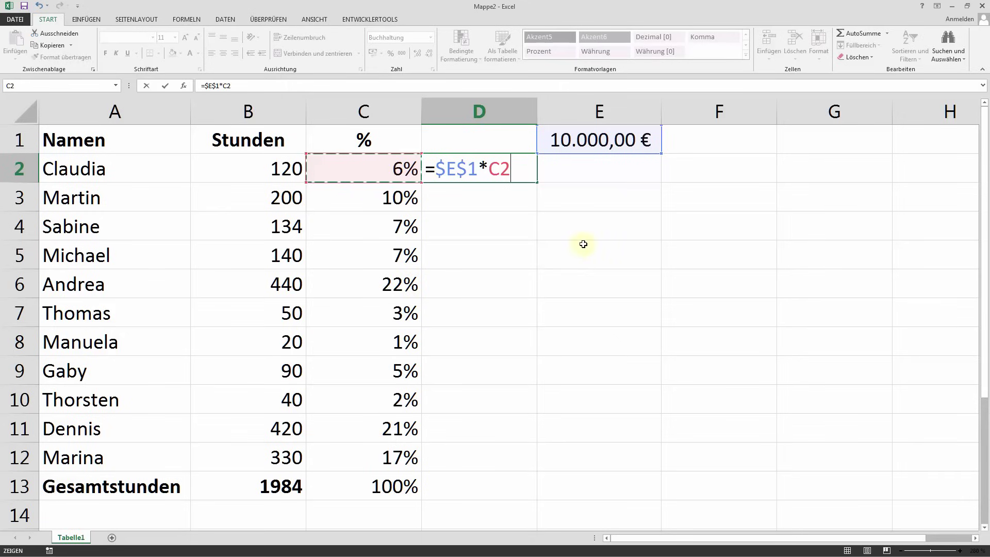
{"action": "key", "text": "Return"}
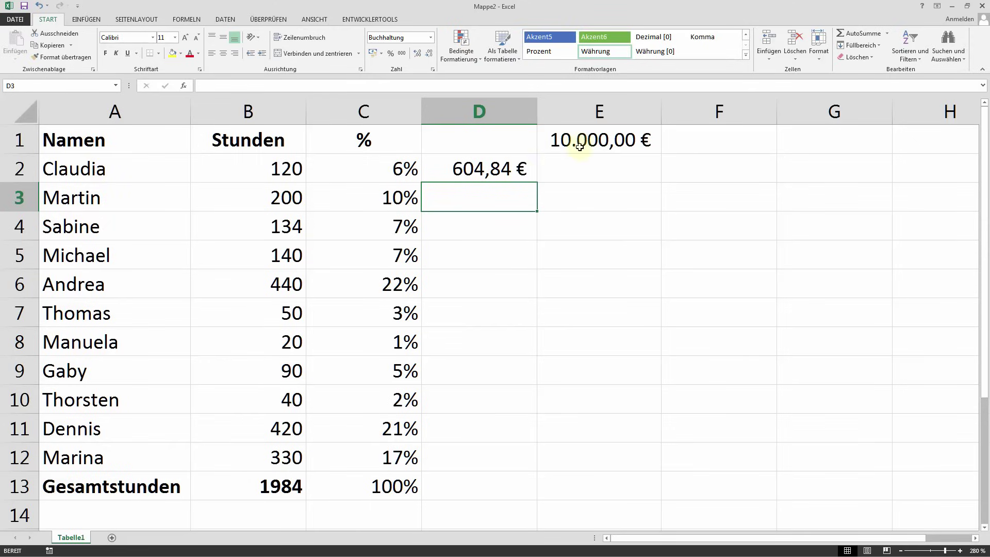
{"action": "left_click", "coordinate": [473, 176]}
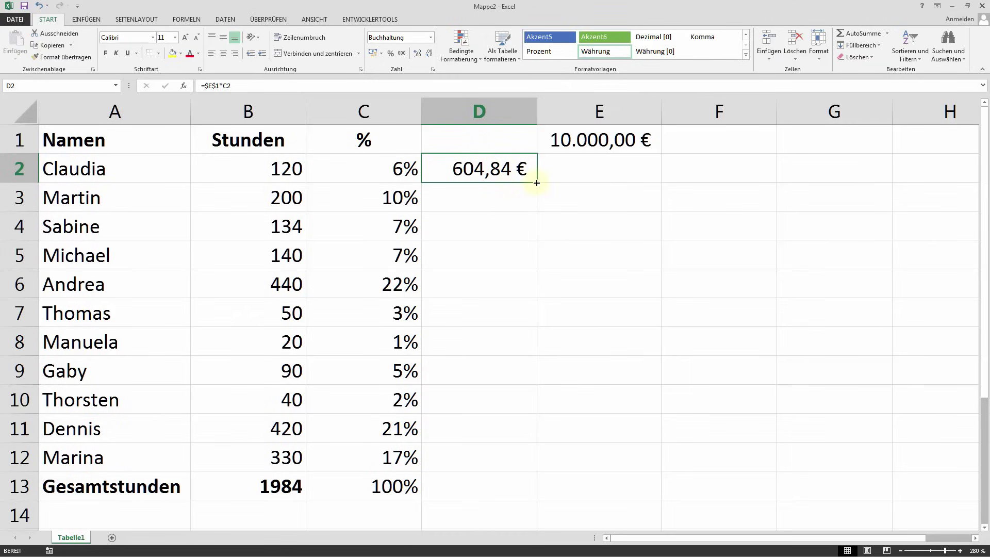
- Copy the euro formula from D2 down to D12, then total D2:D12 in D13 with =summe
{"action": "left_click_drag", "start_coordinate": [536, 182], "coordinate": [540, 467]}
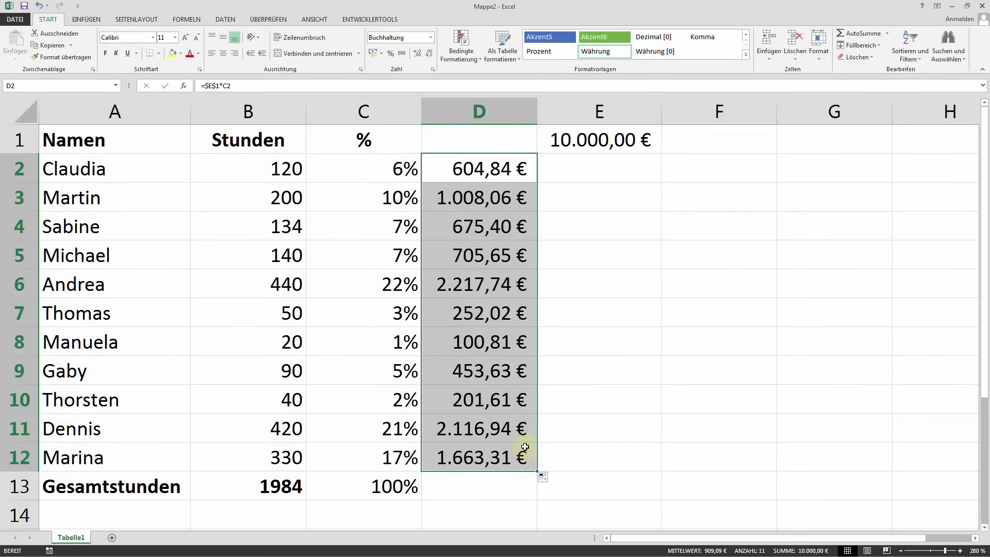
{"action": "left_click", "coordinate": [482, 483]}
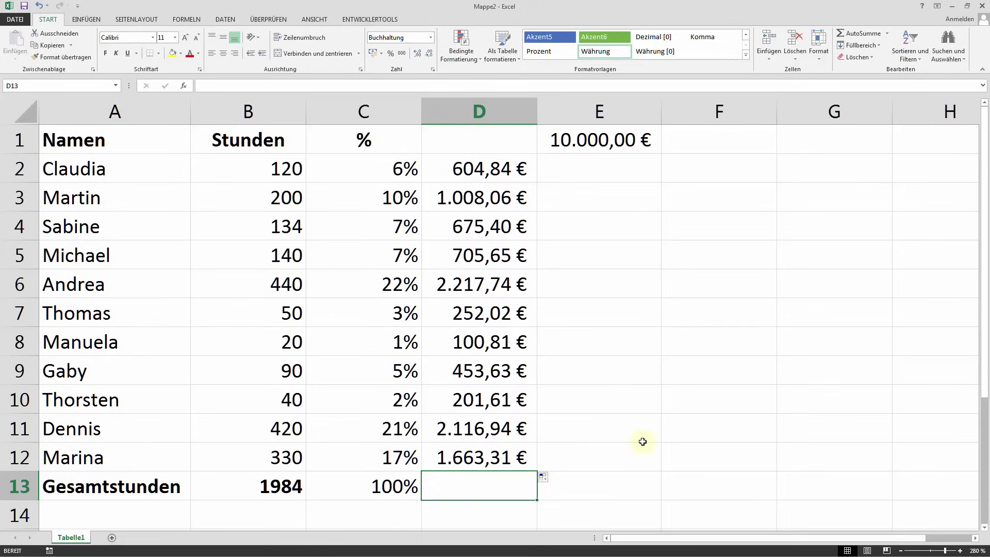
{"action": "type", "text": "=sum"}
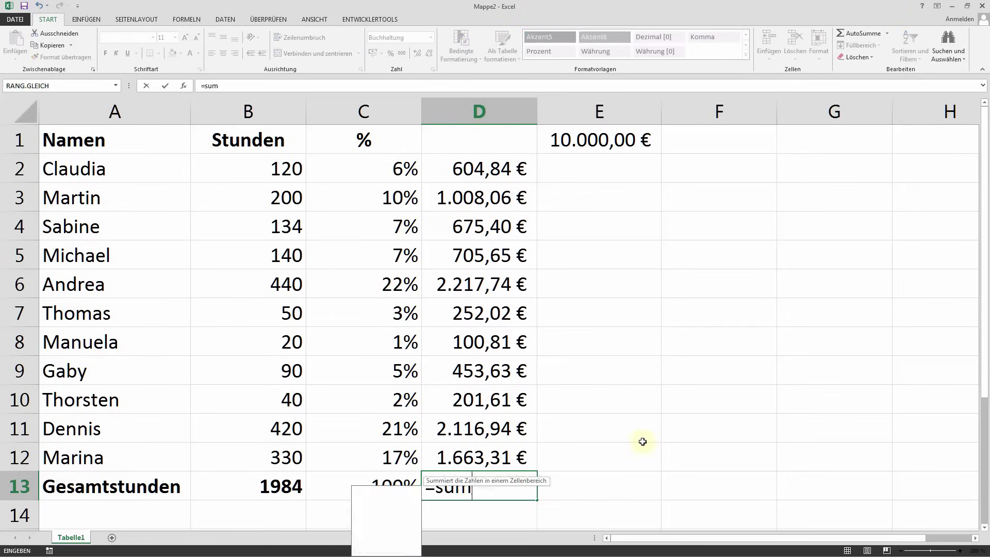
{"action": "type", "text": "me("}
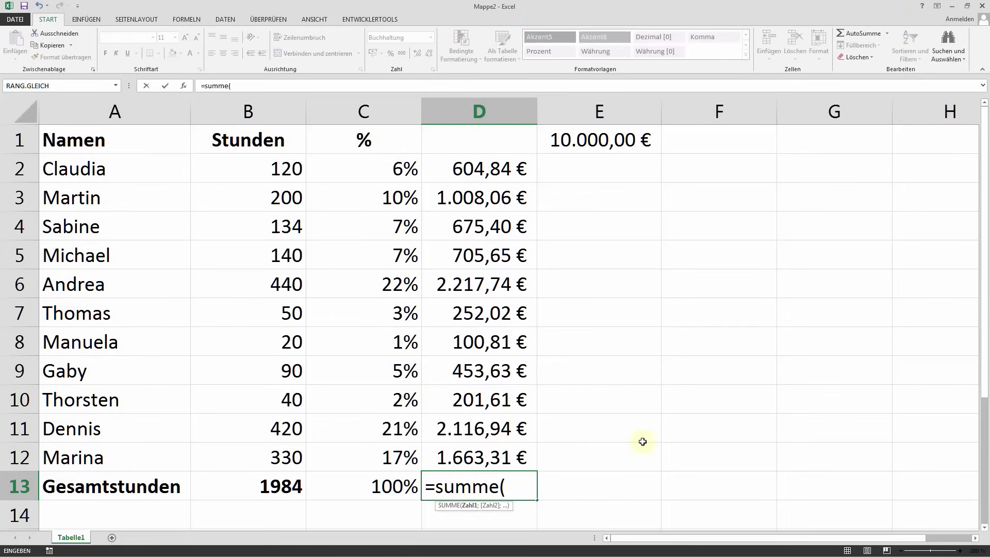
{"action": "mouse_move", "coordinate": [489, 456]}
{"action": "left_mouse_down"}
{"action": "mouse_move", "coordinate": [477, 261]}
{"action": "mouse_move", "coordinate": [498, 168]}
{"action": "left_mouse_up"}
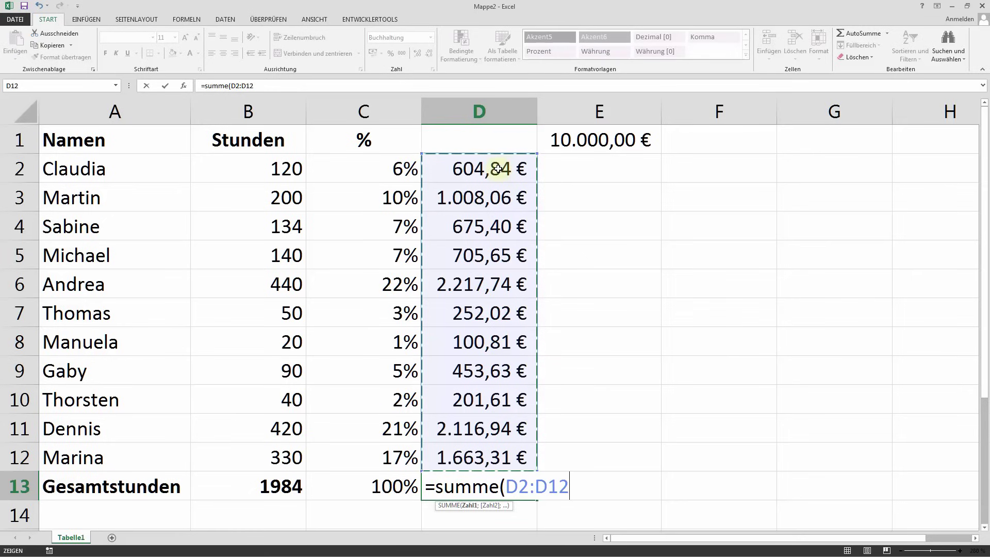
{"action": "key", "text": "Return"}
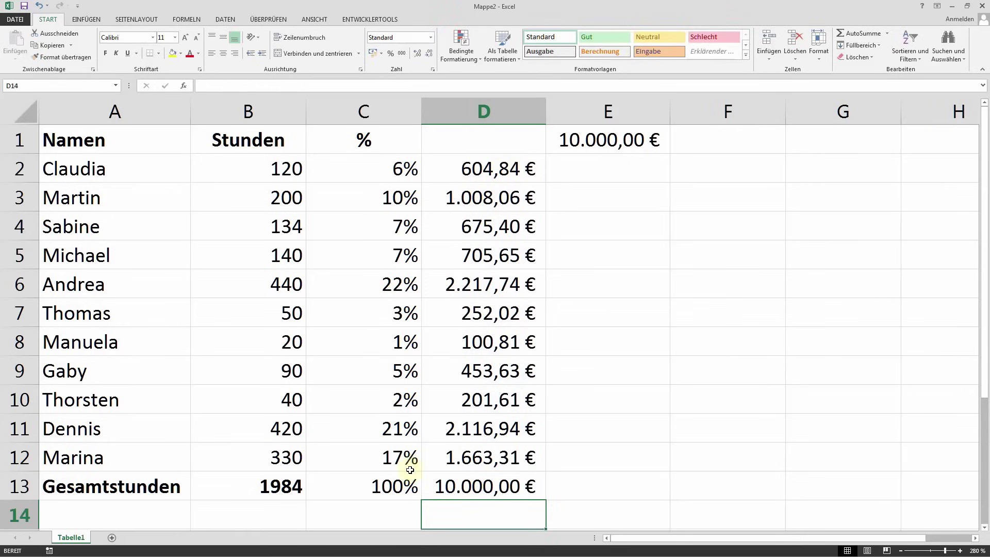
{"action": "left_click", "coordinate": [622, 509]}
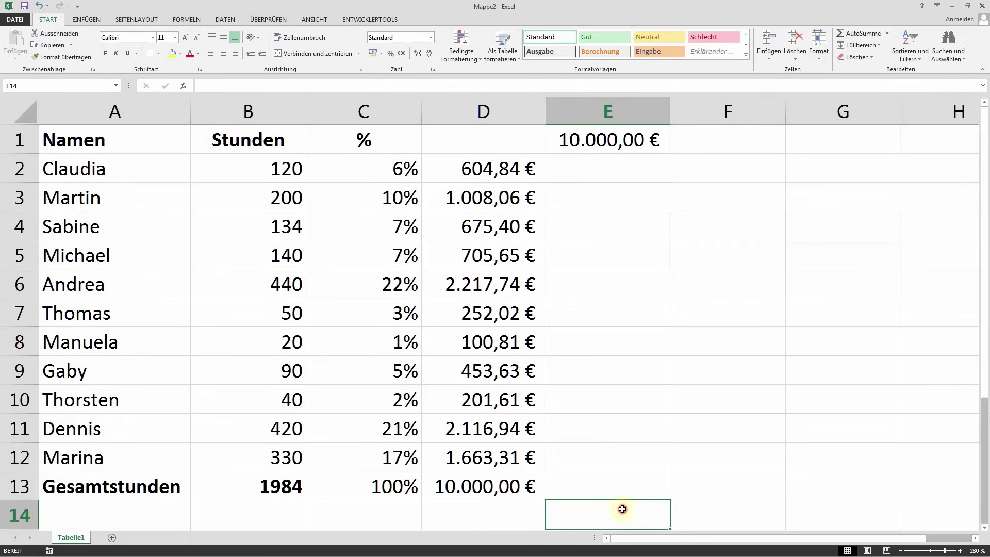